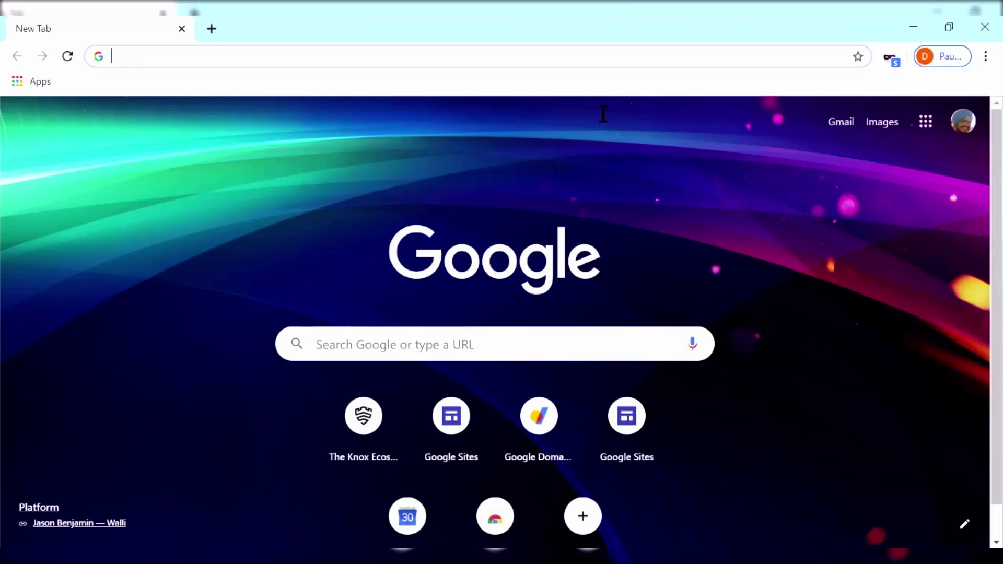
Go to domains.google.com and search for jangpur.com
text(doma)
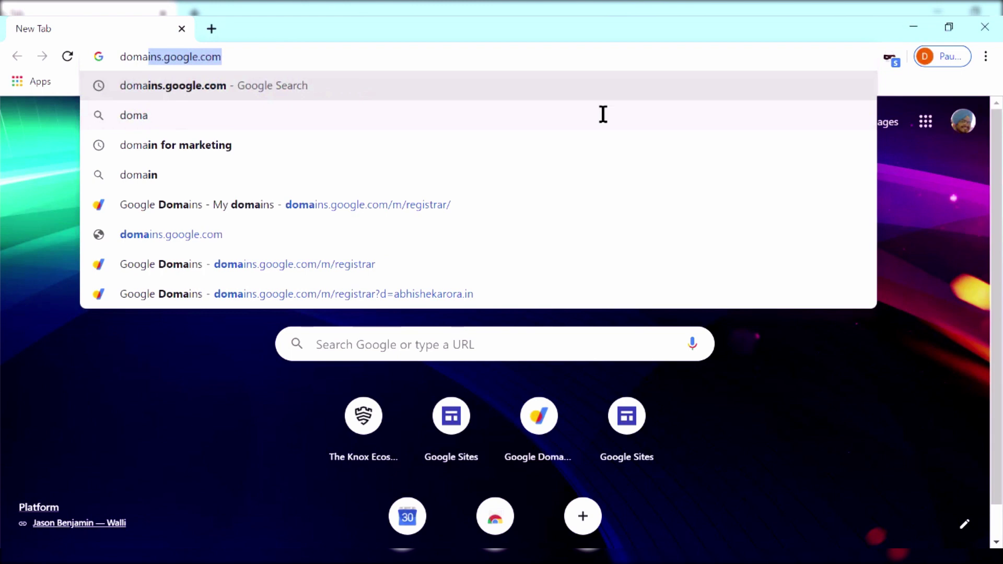
key(Return)
text(j)
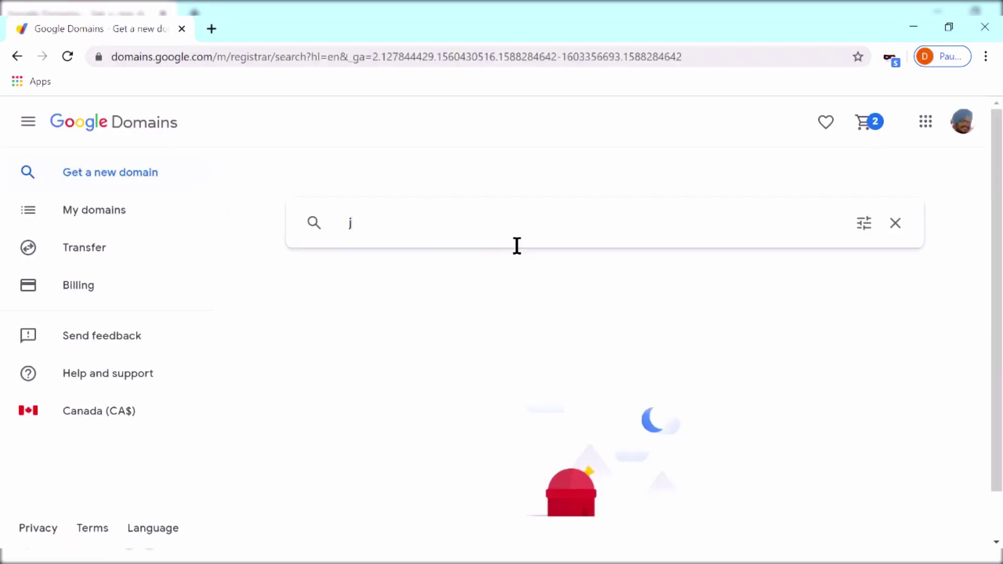
text(angpur.com)
key(Return)
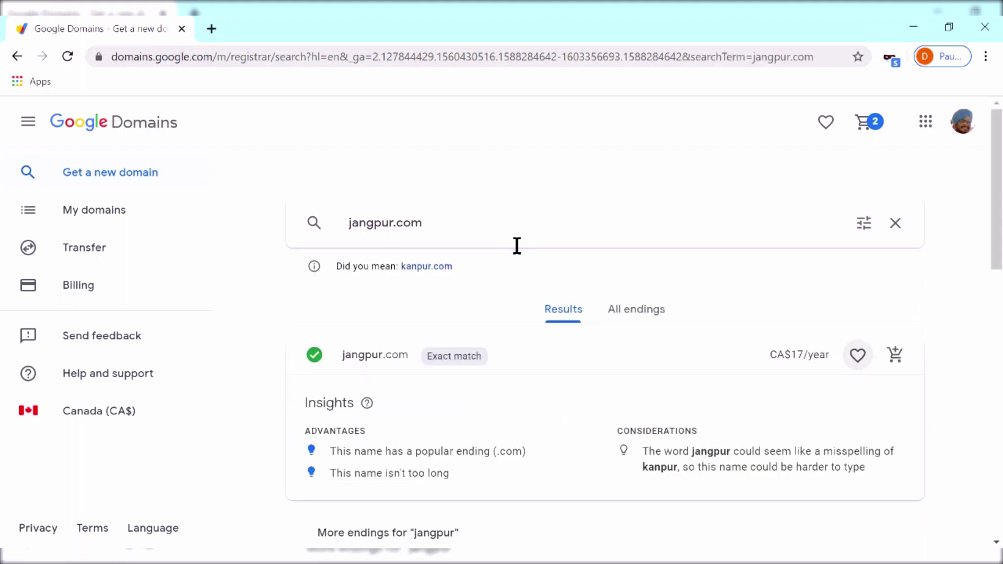
Review the results showing jangpur.com at CA$17/year and sort the suggested names by price
scroll(522, 320, down, 6)
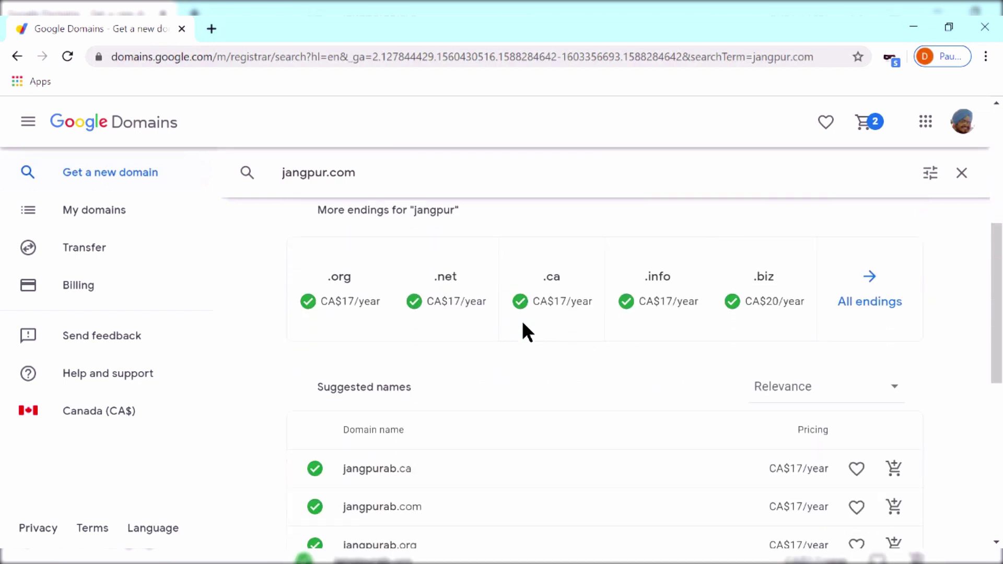
scroll(522, 321, down, 6)
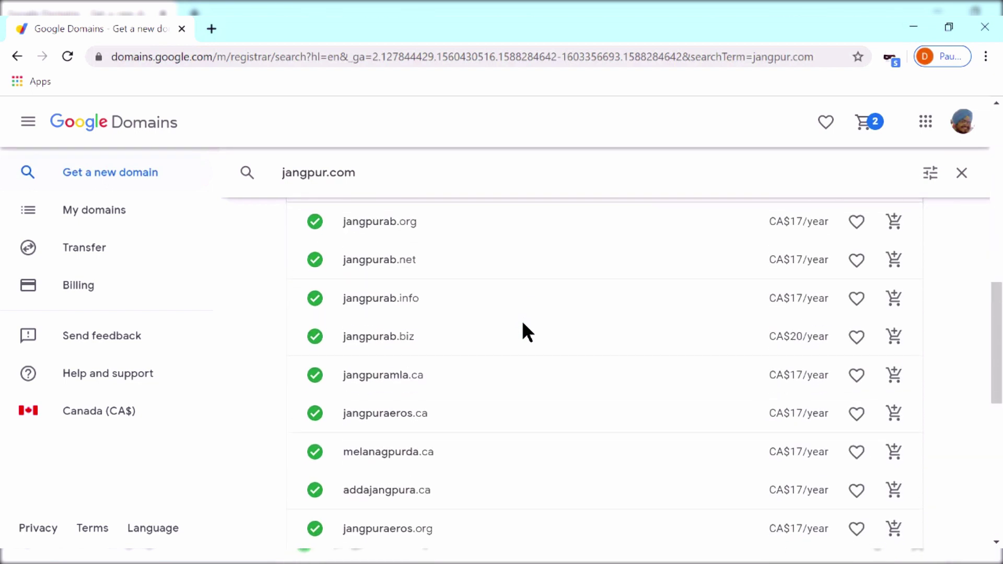
scroll(522, 321, up, 5)
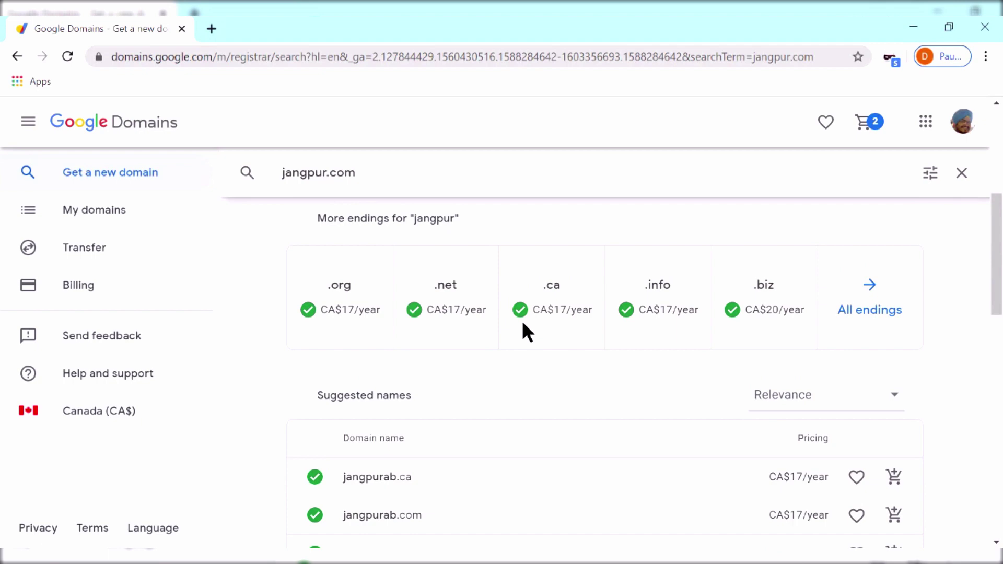
click(802, 395)
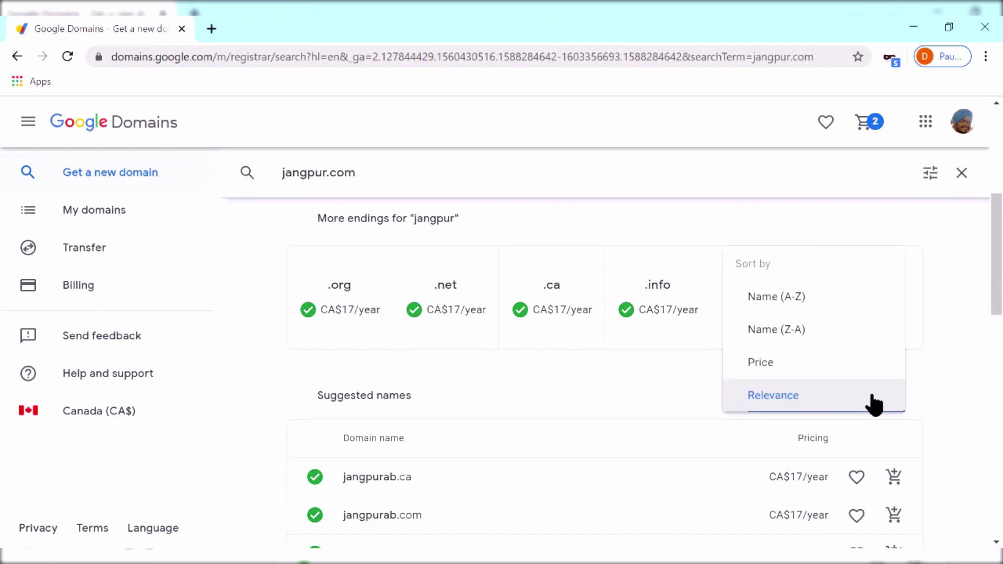
click(860, 369)
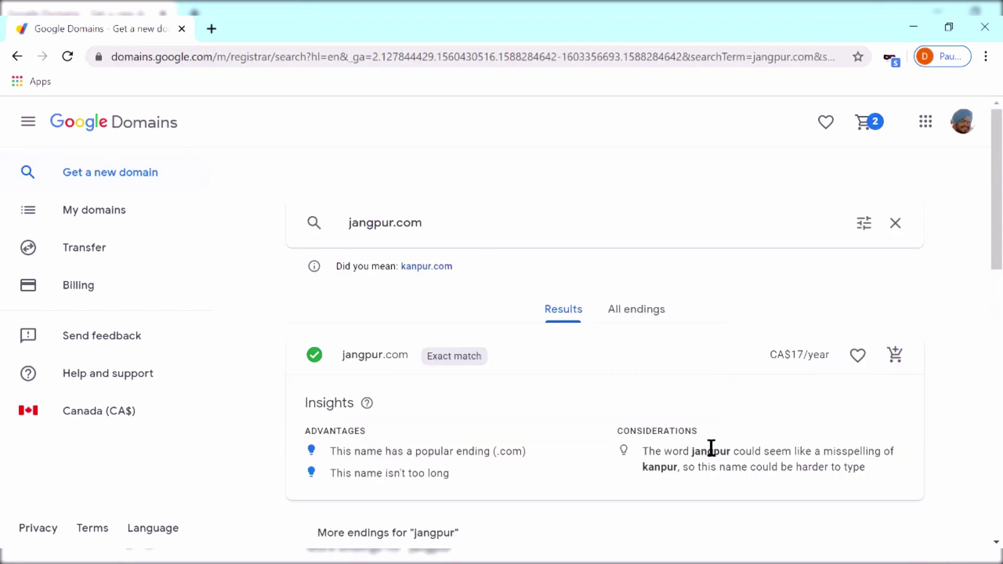
scroll(712, 448, down, 15)
scroll(712, 449, down, 8)
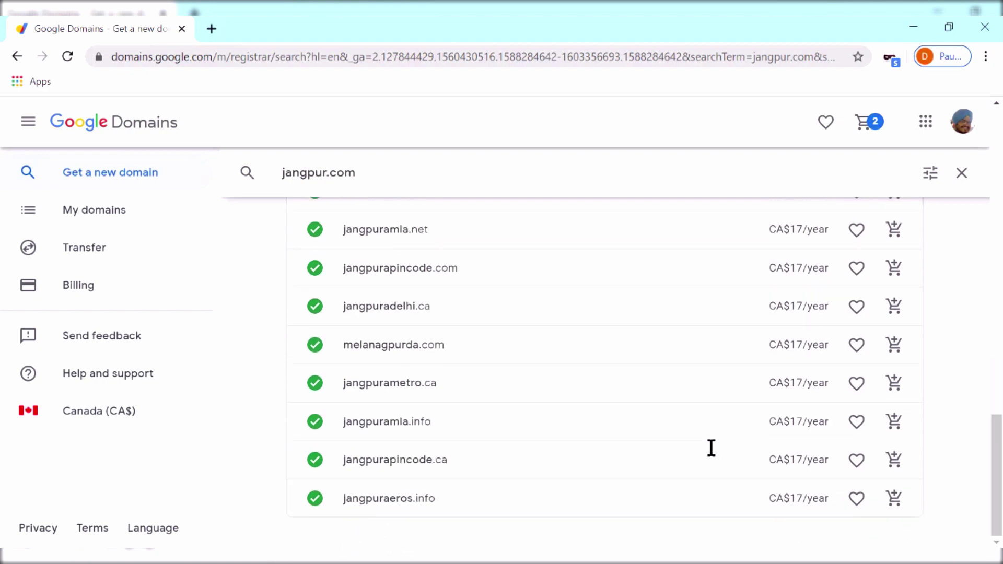
scroll(711, 449, up, 20)
scroll(711, 448, up, 6)
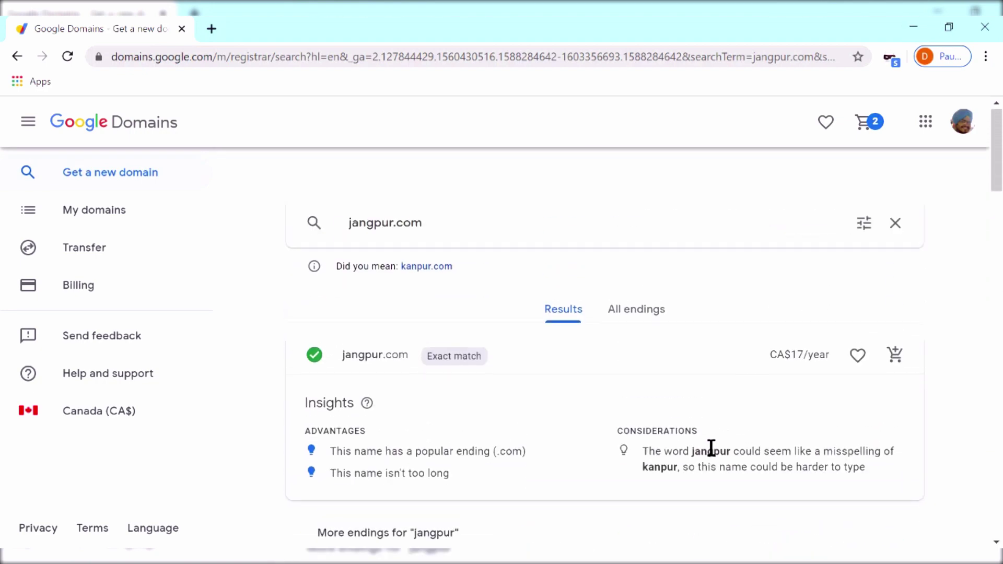
Browse all endings for jangpur, then add jangpur.com at CA$17/year to the cart
click(629, 314)
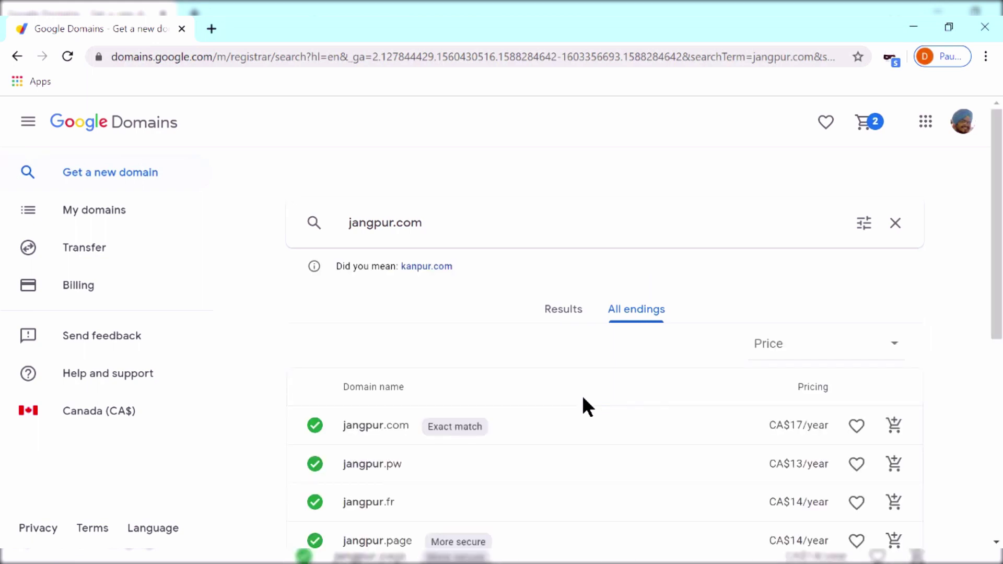
scroll(582, 395, down, 8)
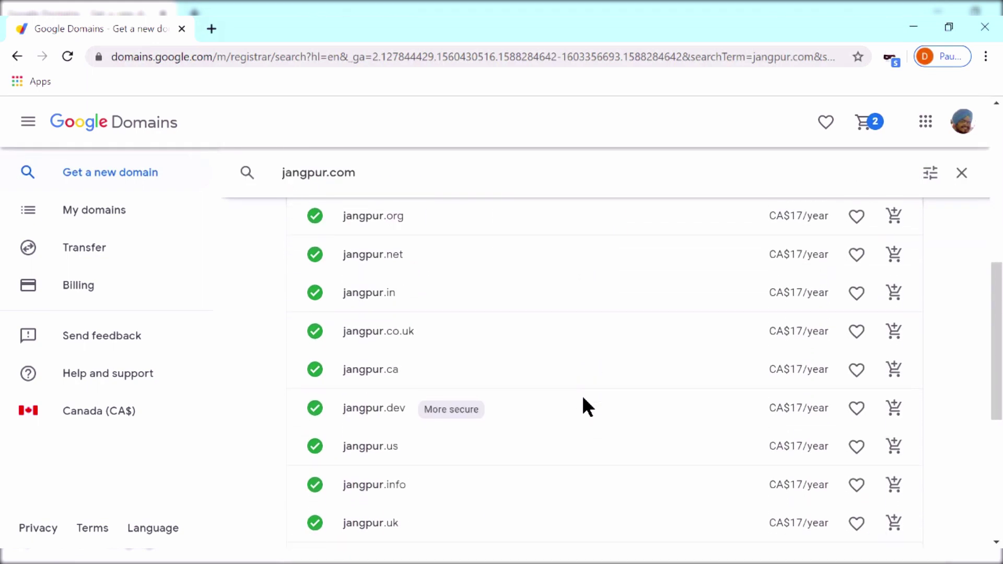
scroll(582, 395, up, 8)
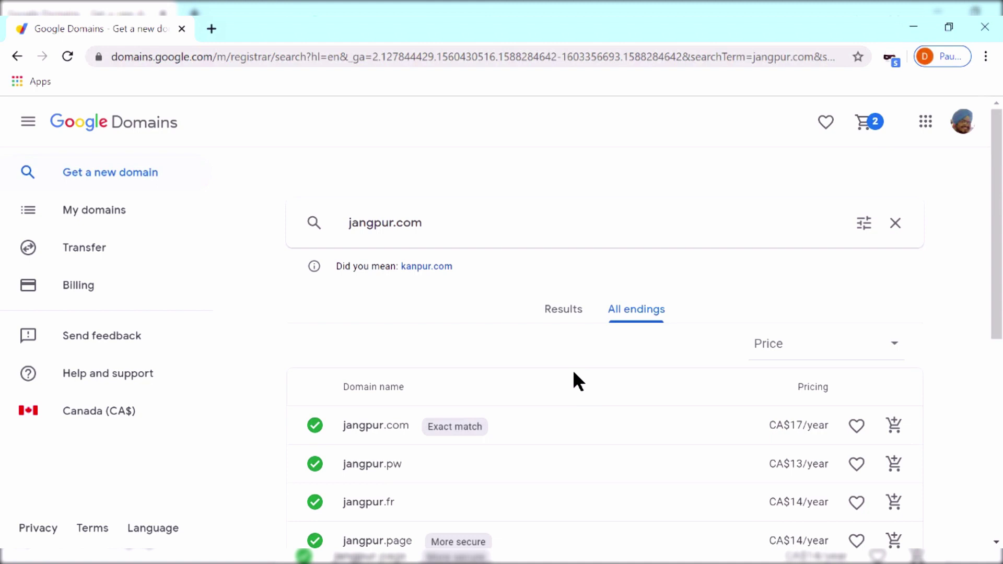
click(556, 314)
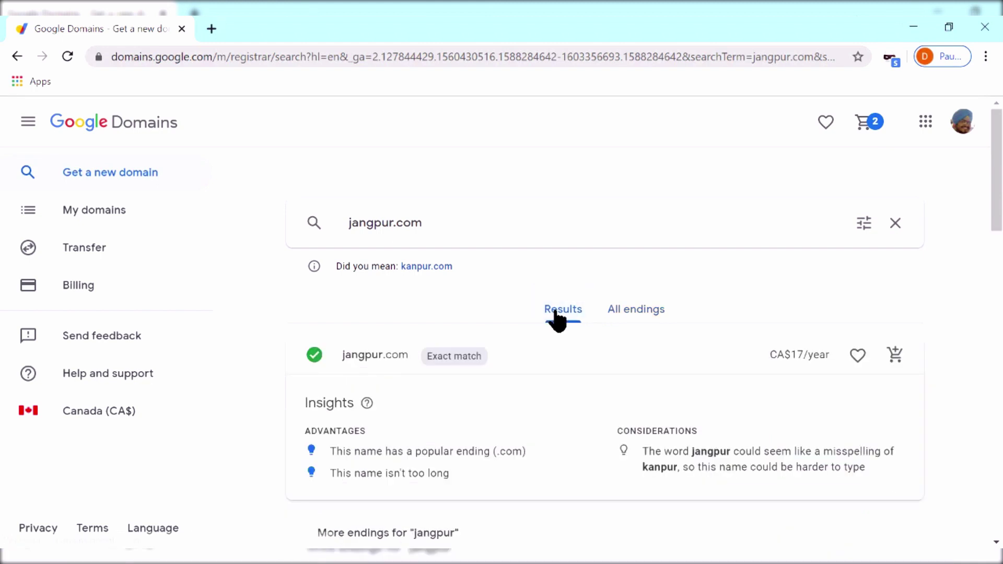
click(897, 362)
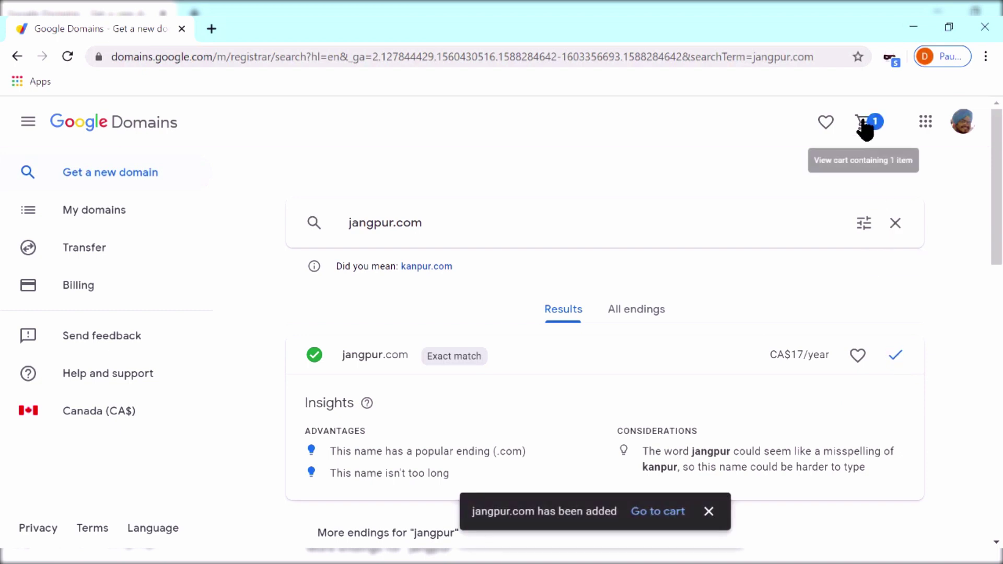
Check out the cart and complete the purchase of jangpur.com
click(865, 124)
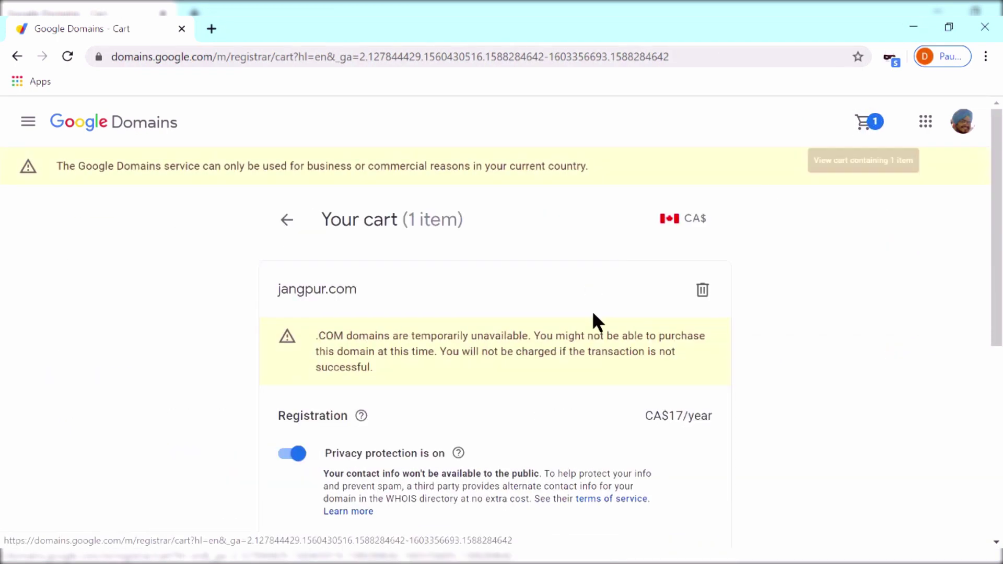
scroll(551, 352, down, 5)
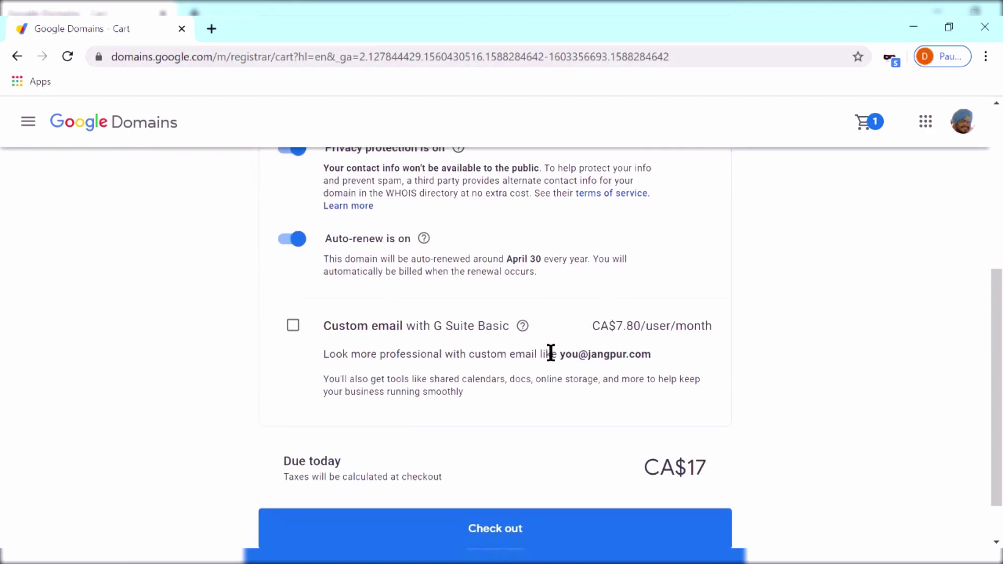
scroll(551, 352, down, 1)
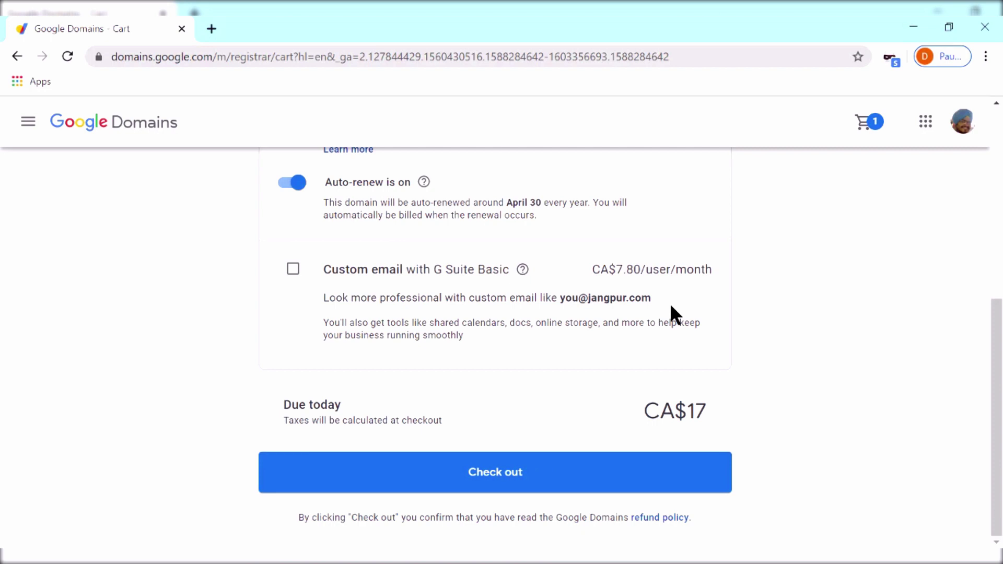
click(515, 478)
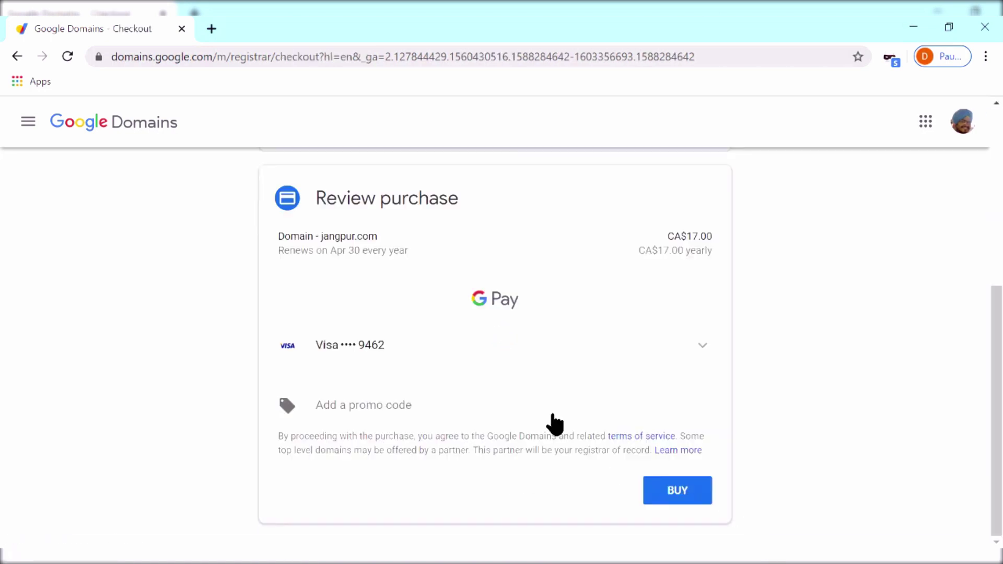
click(553, 416)
scroll(555, 424, down, 1)
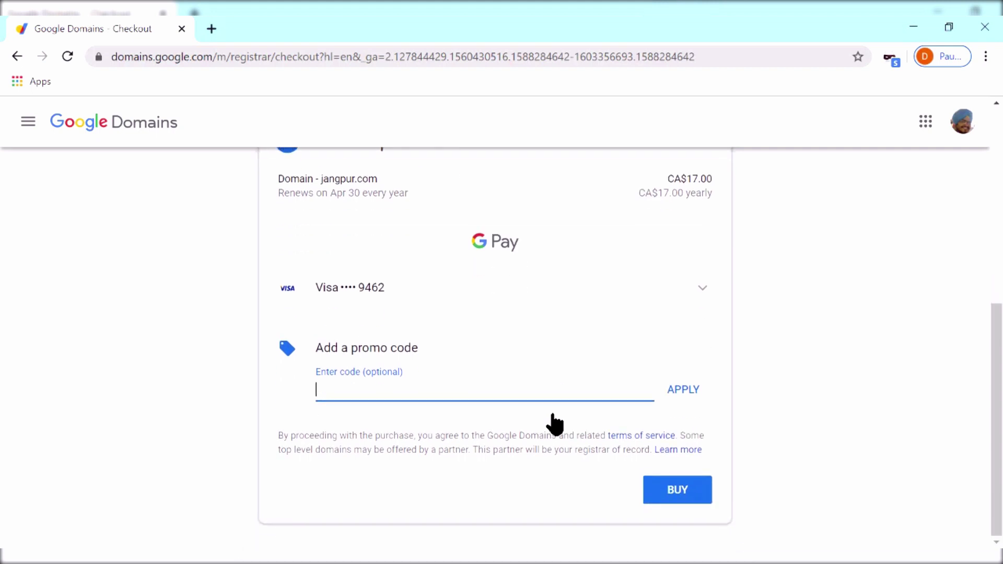
click(673, 493)
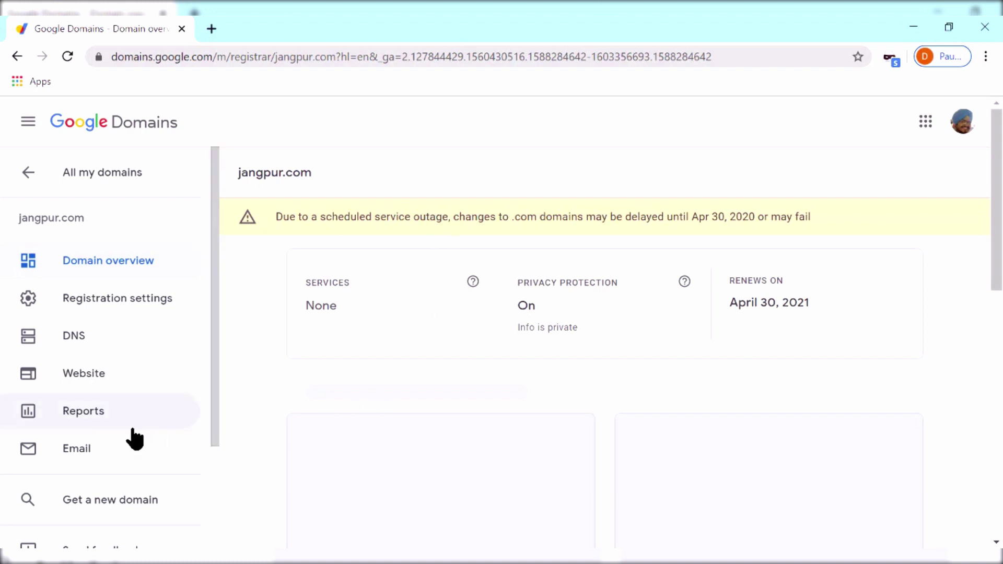
click(144, 338)
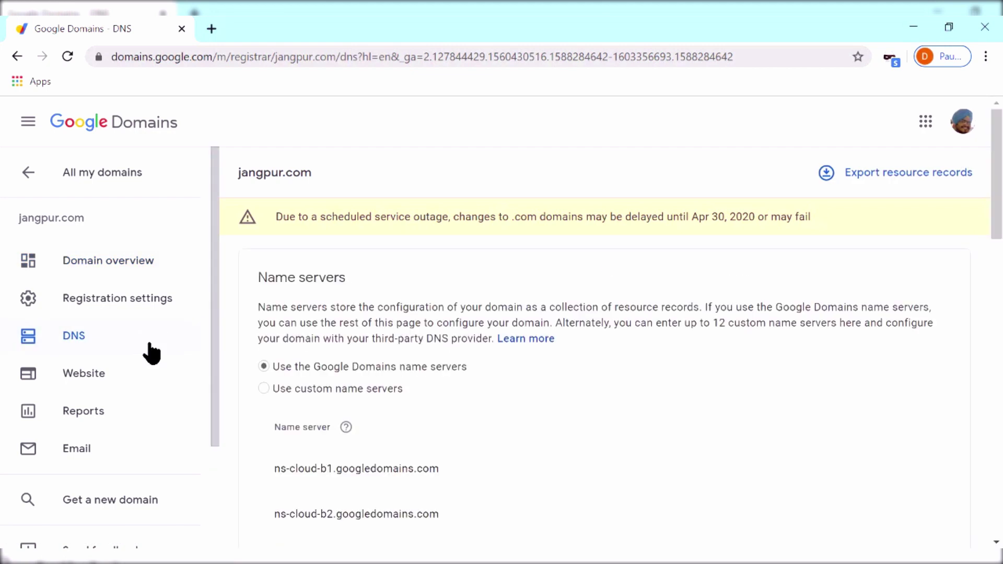
scroll(345, 413, down, 4)
scroll(343, 405, down, 8)
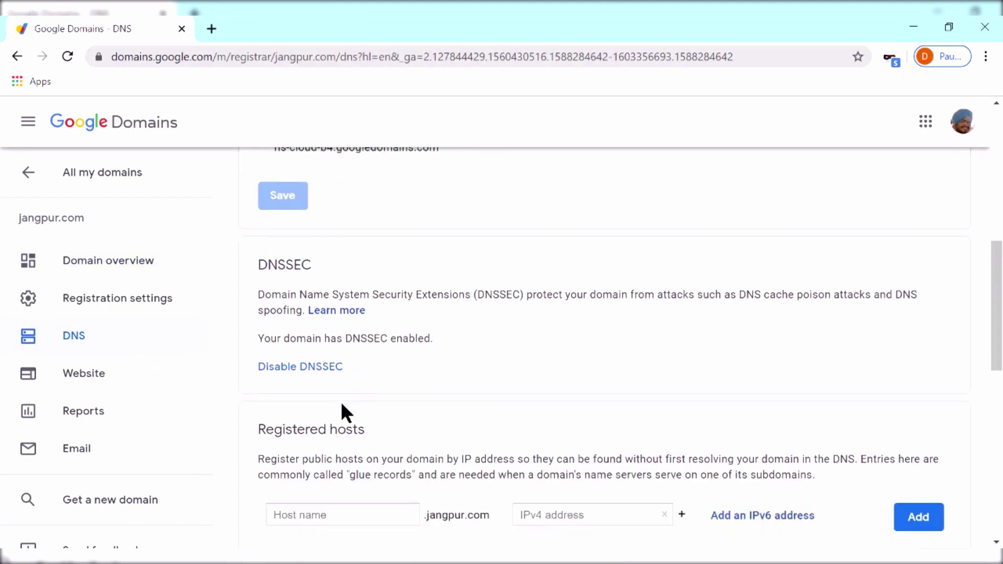
scroll(345, 413, down, 7)
click(467, 194)
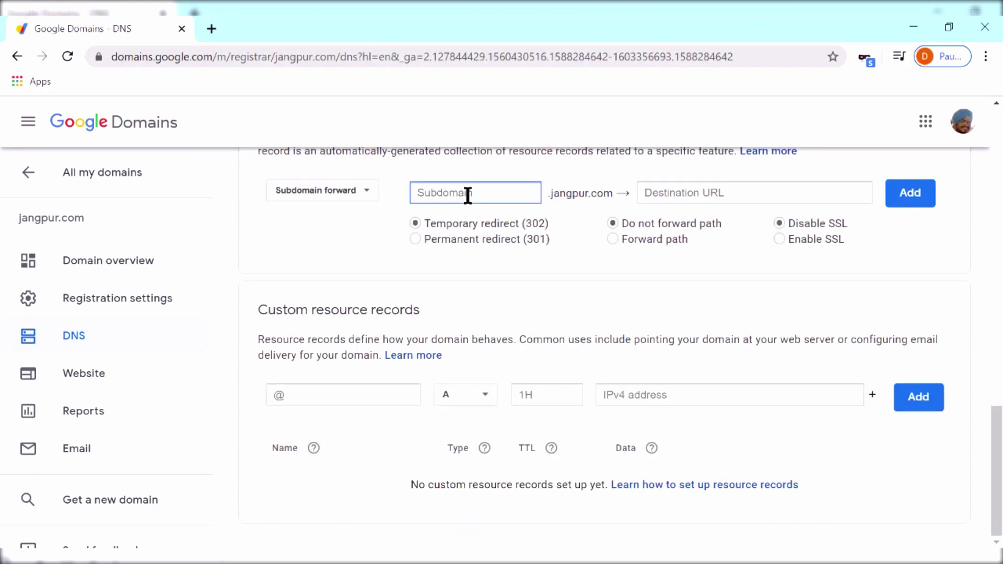
text(@)
key(Tab)
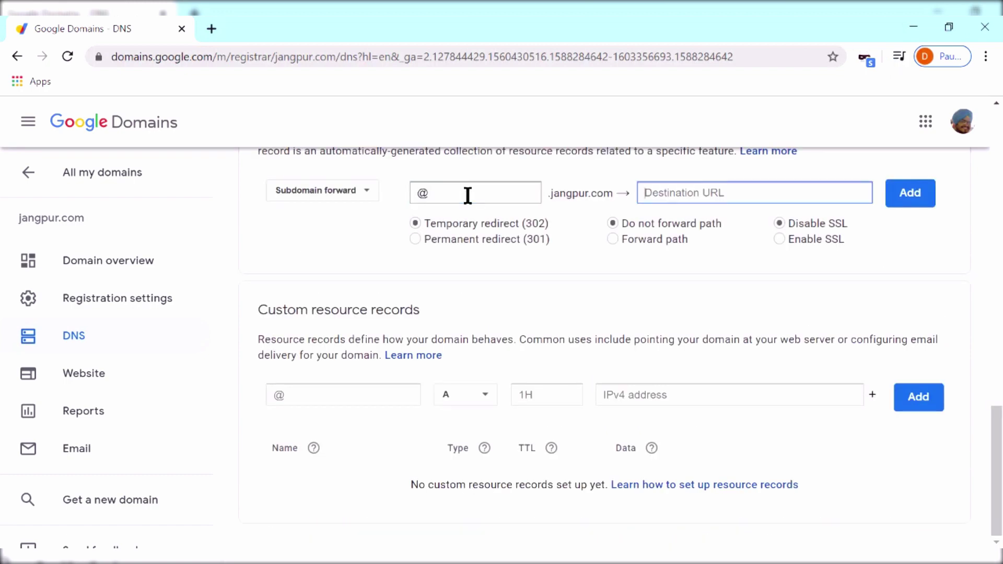
text(http)
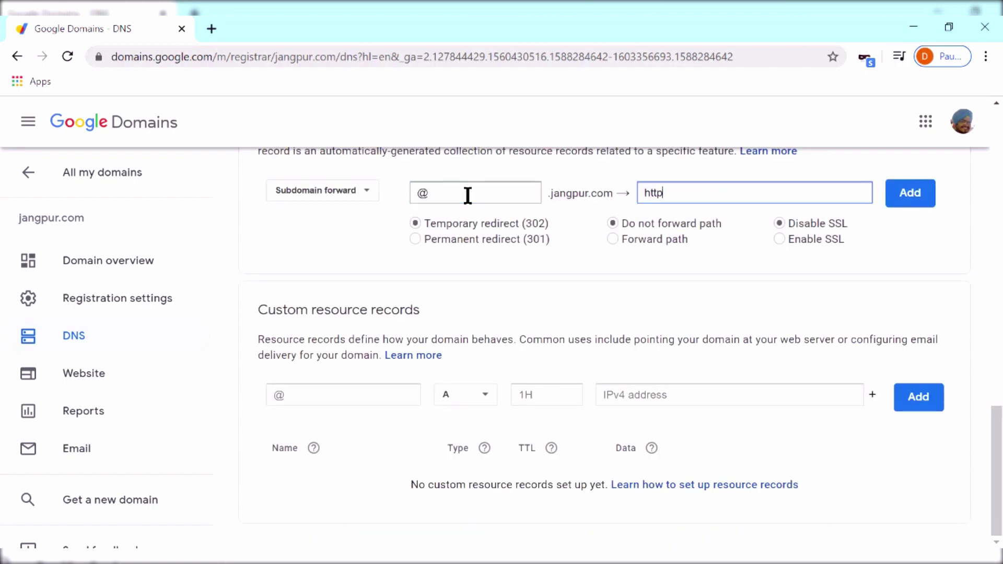
text(s://www.jangpur.com)
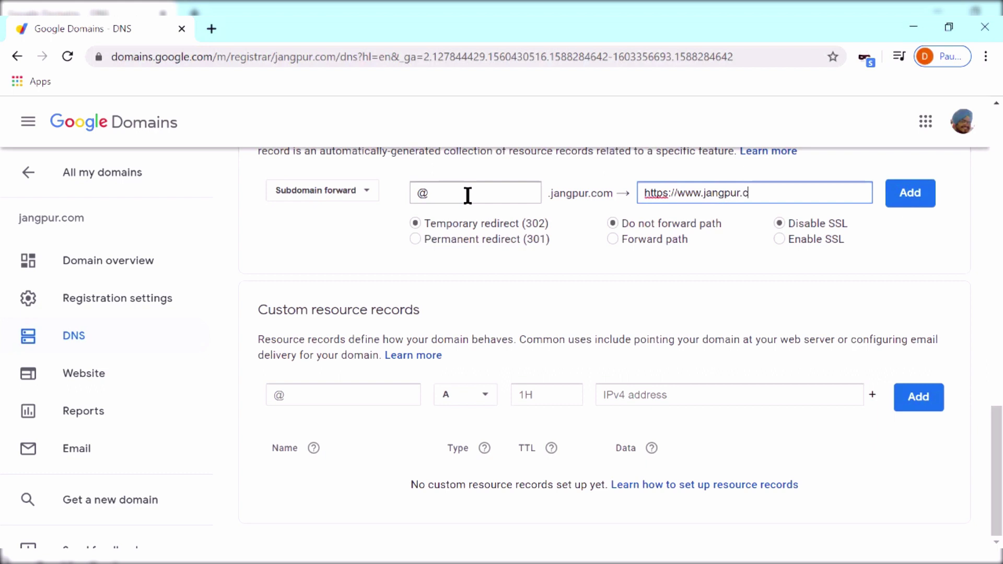
key(ctrl+shift+Left)
key(ctrl+shift+Left)
key(ctrl+shift+Left)
text(www.jangpur.com)
Make the forward a 301 permanent redirect that forwards the path with SSL enabled
click(418, 240)
click(618, 244)
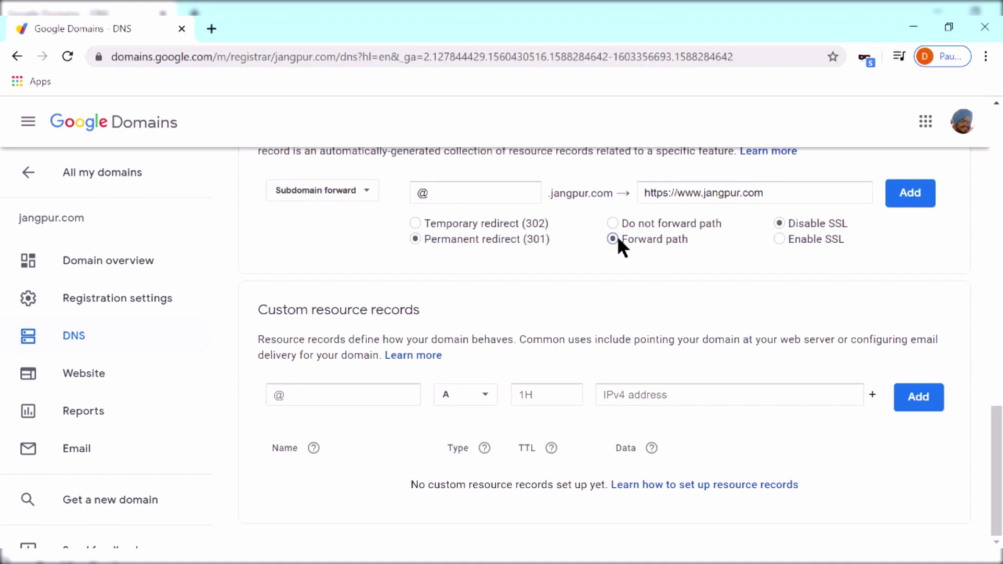
click(778, 240)
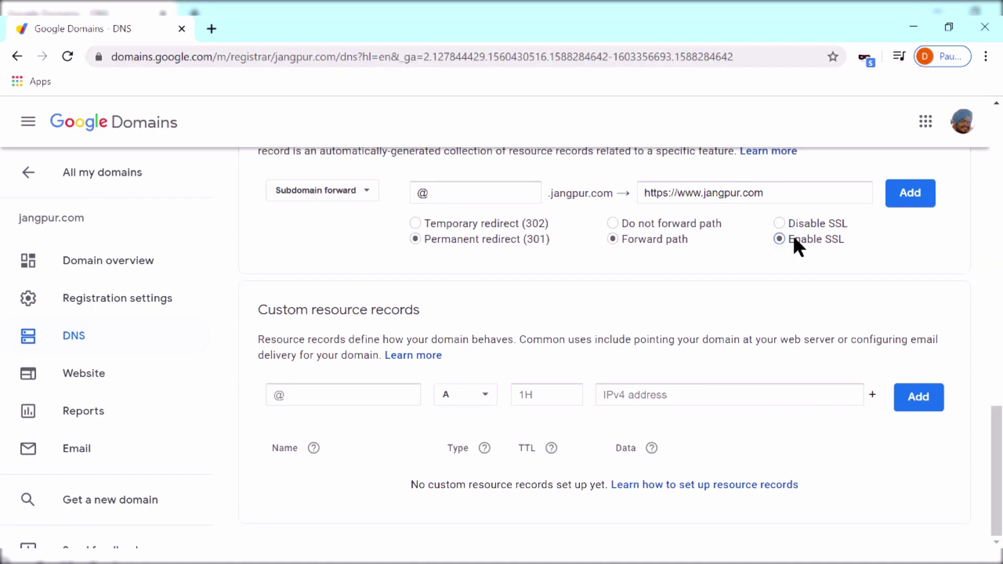
Add the forward record, then search Google for 'google search console' in a new tab
click(900, 201)
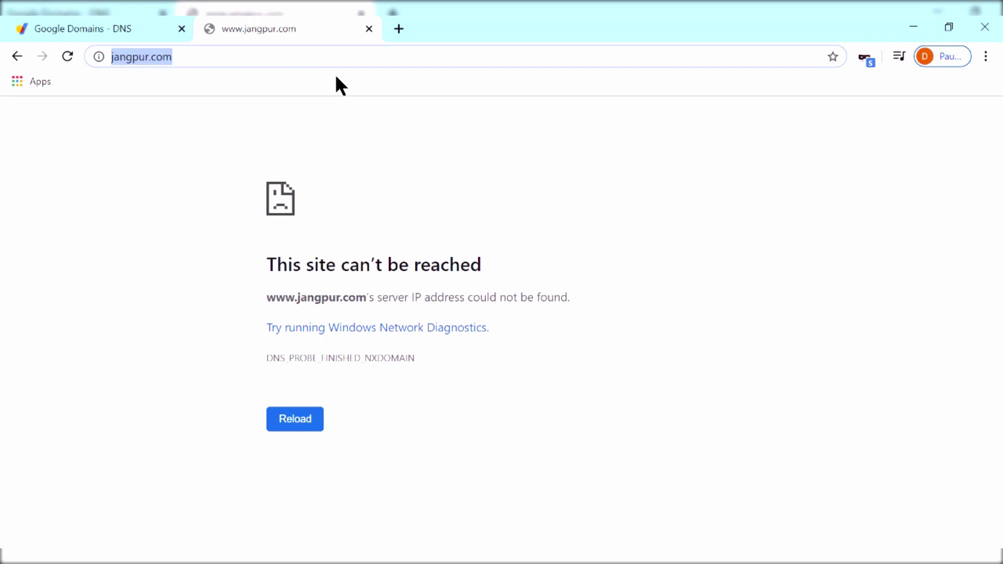
text(google search console)
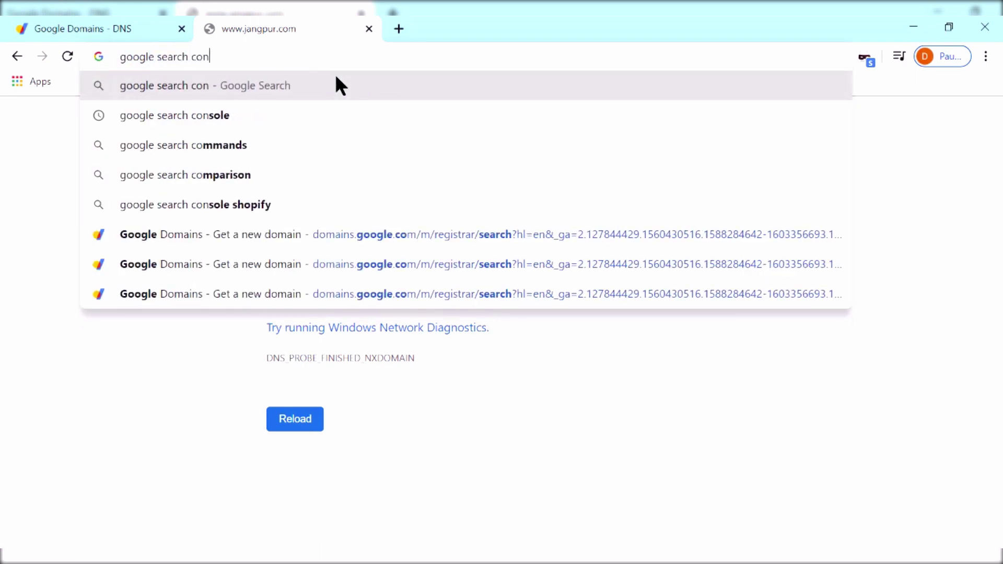
key(Return)
Open Search Console and add jangpur.com as a Domain property
click(268, 261)
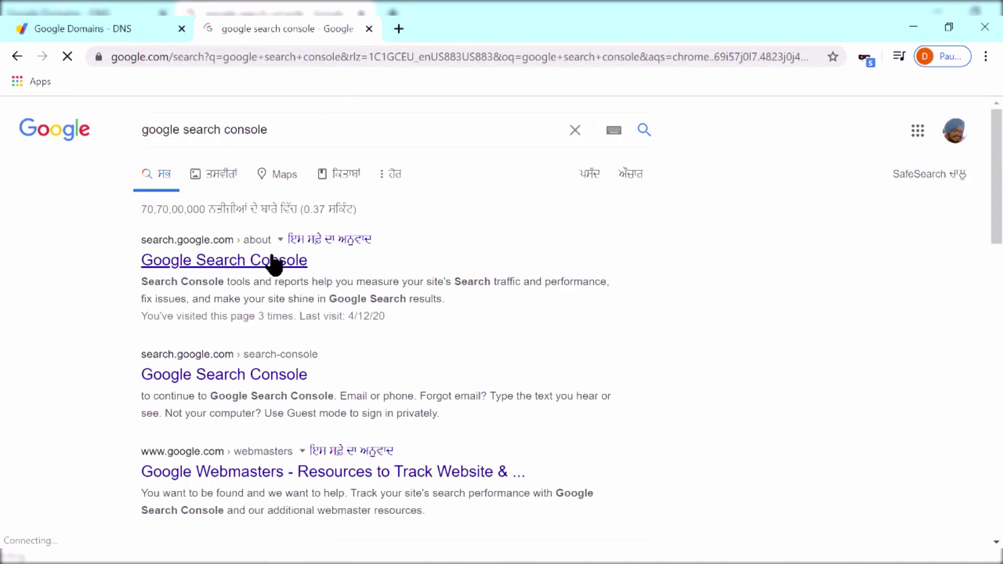
click(197, 443)
click(175, 179)
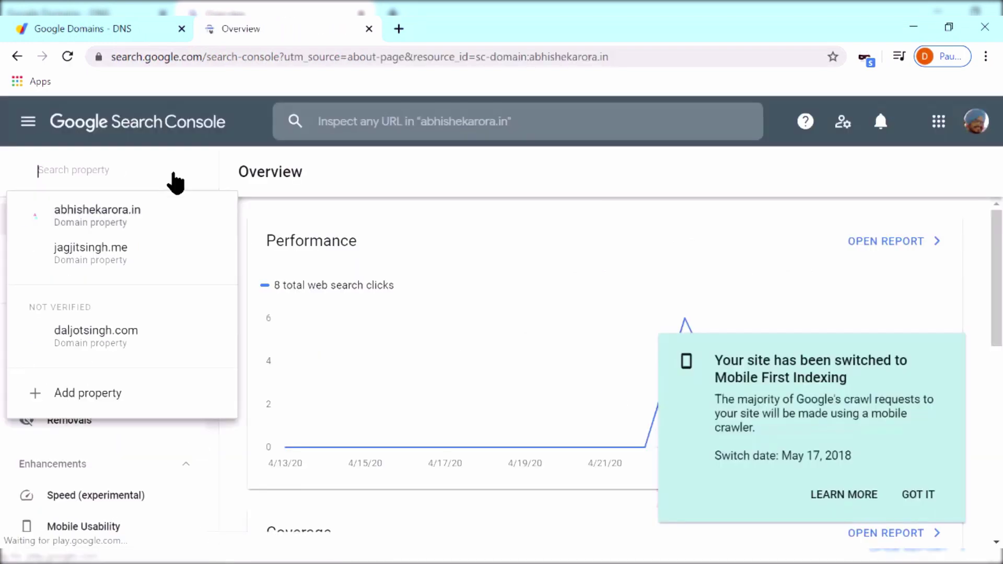
click(129, 389)
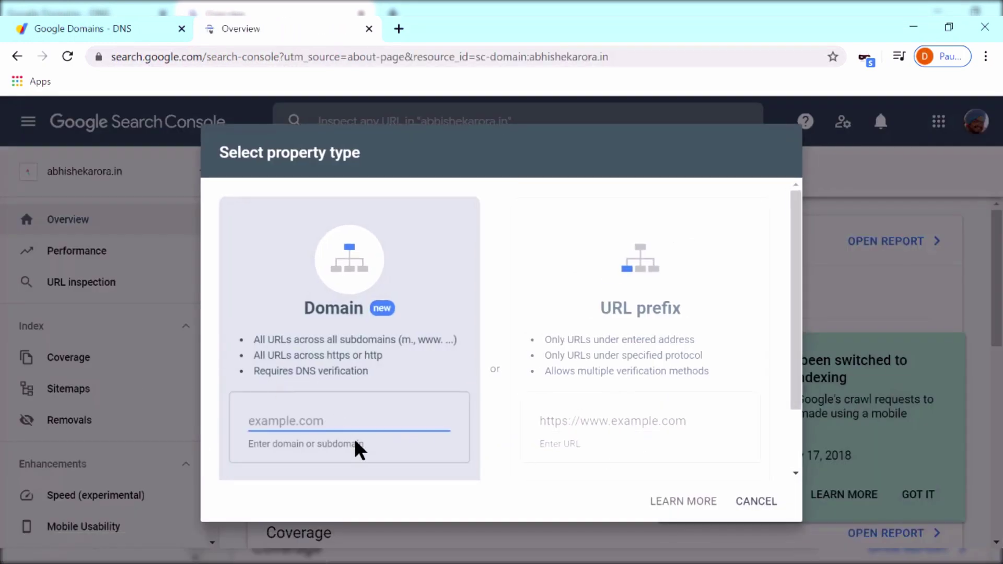
text(j)
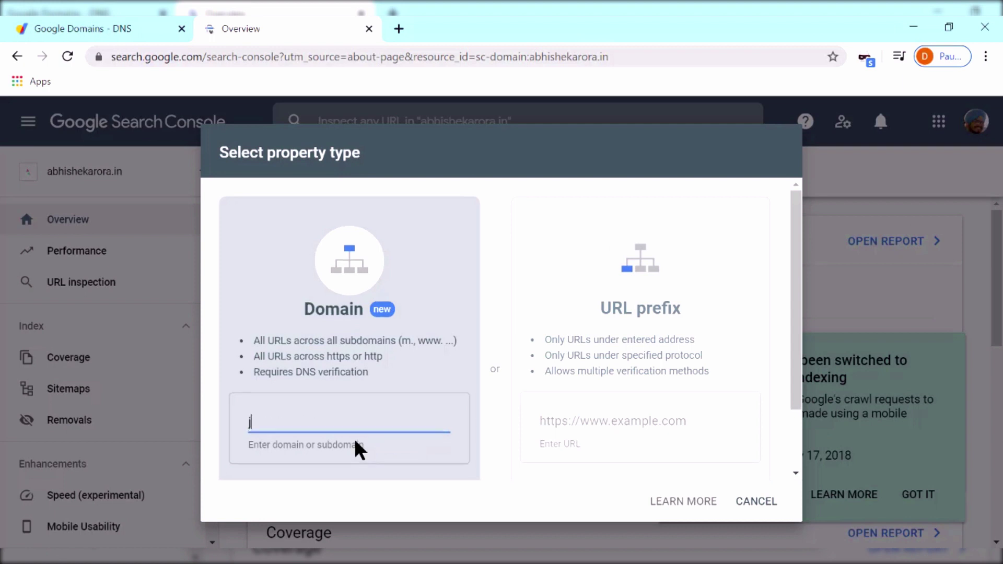
text(angpur.com)
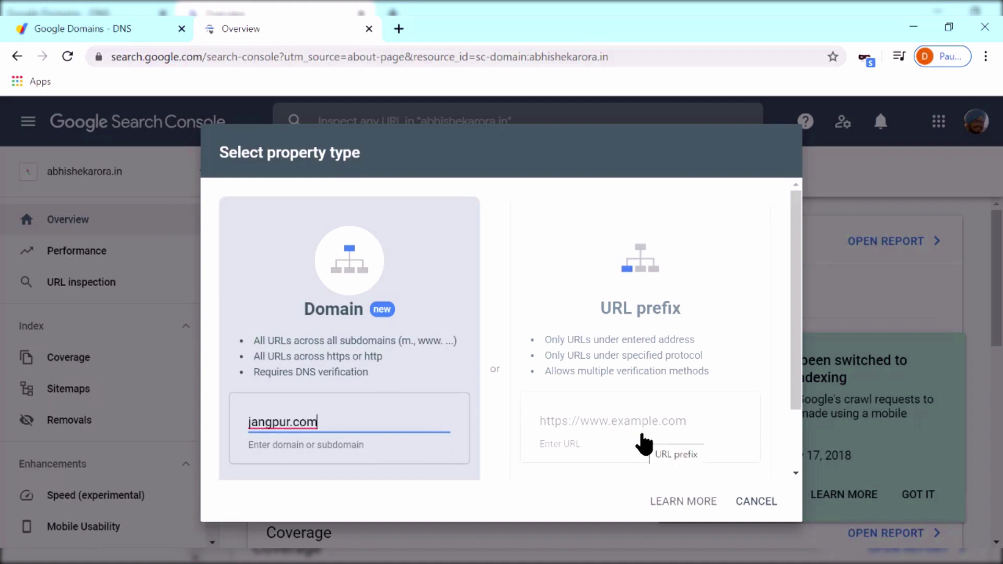
key(Escape)
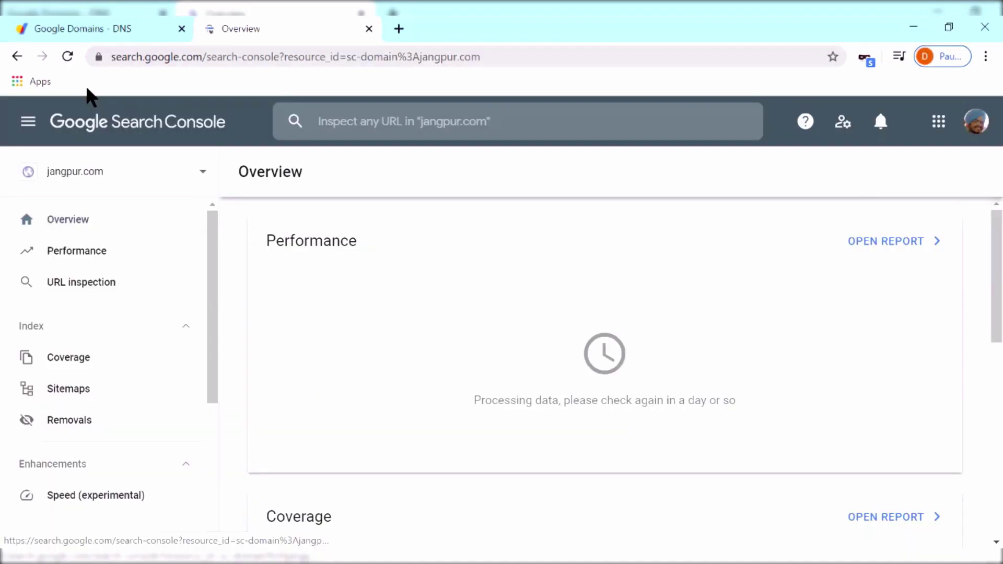
Back on the jangpur.com DNS page, set the custom resource record type to TXT
click(117, 17)
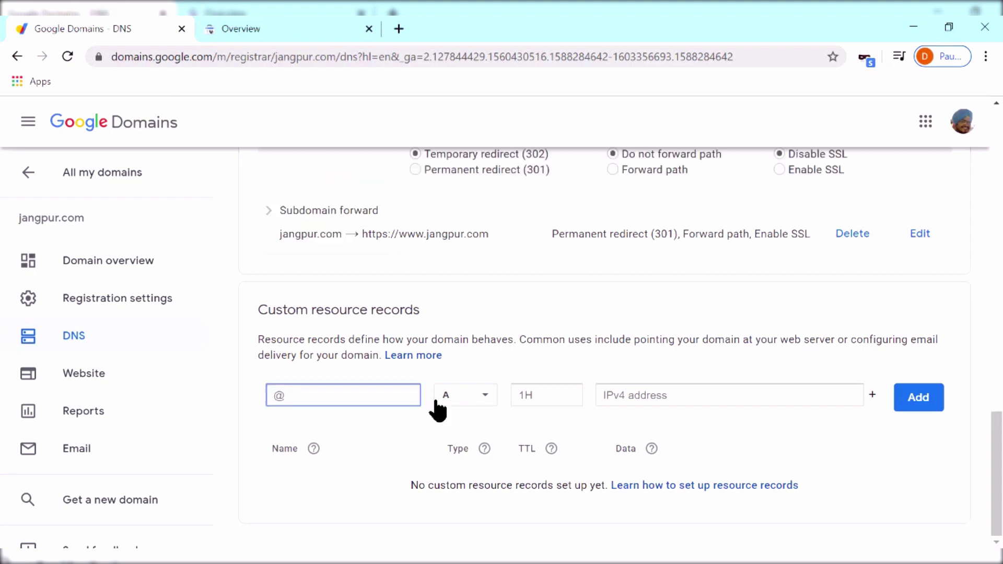
click(452, 413)
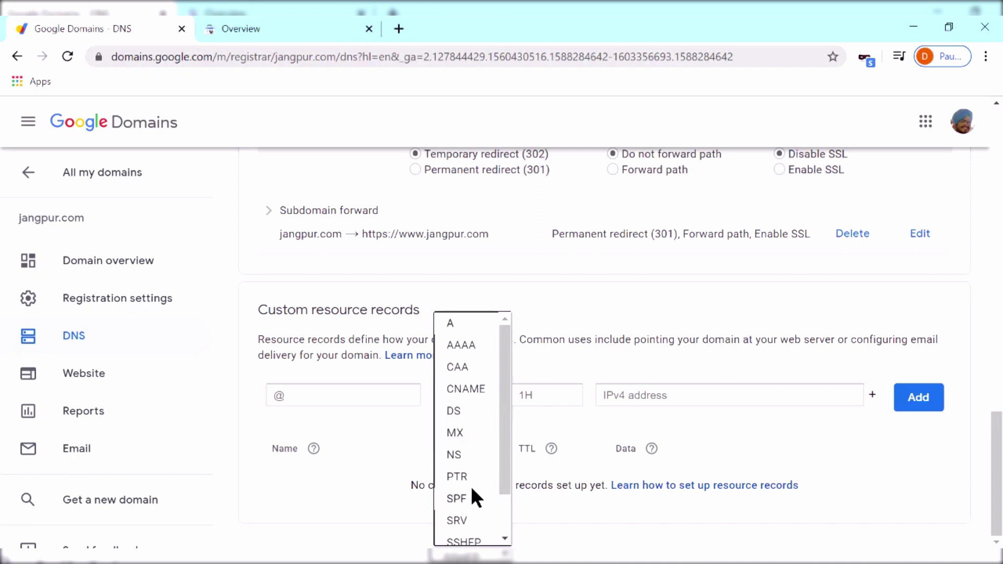
scroll(472, 491, down, 2)
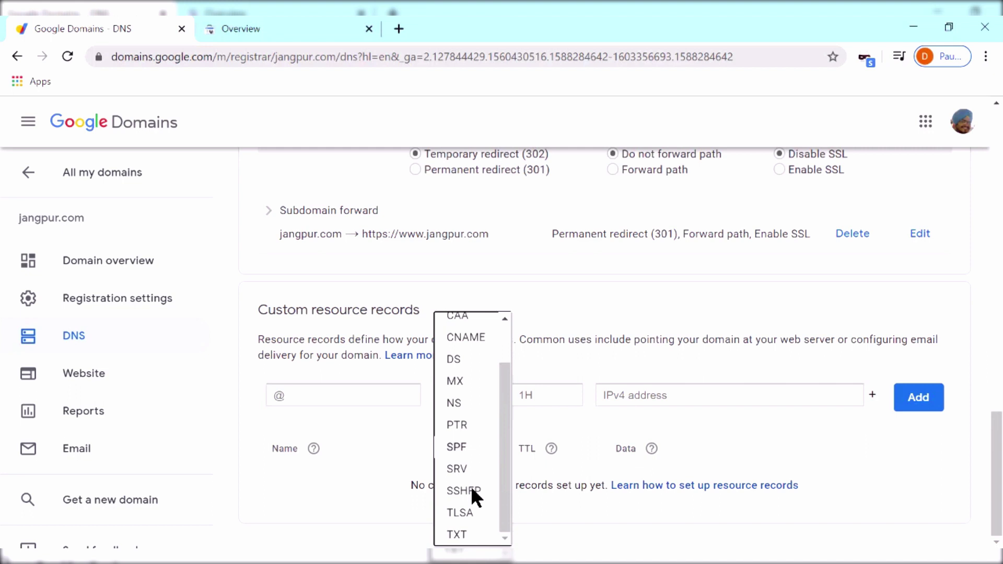
click(457, 535)
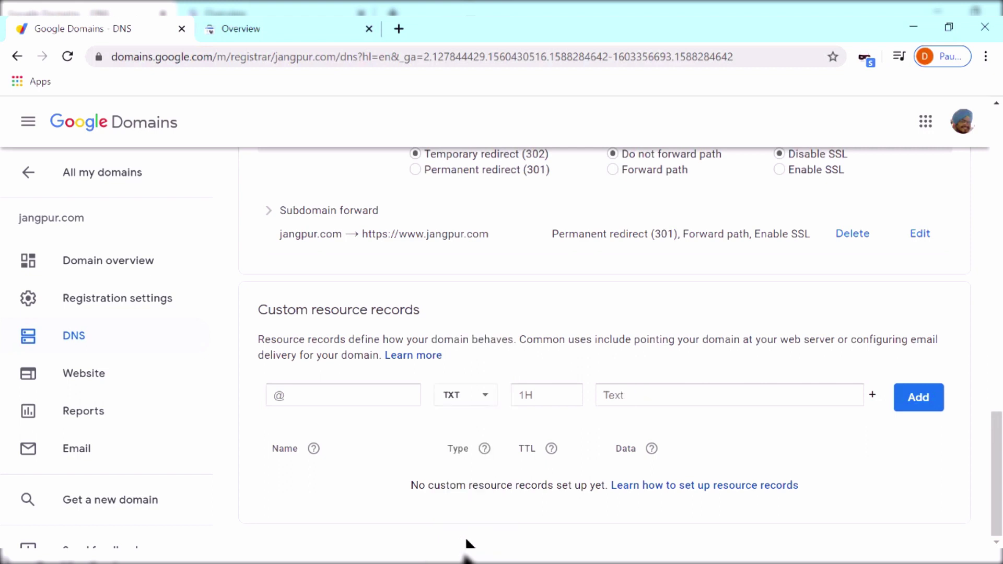